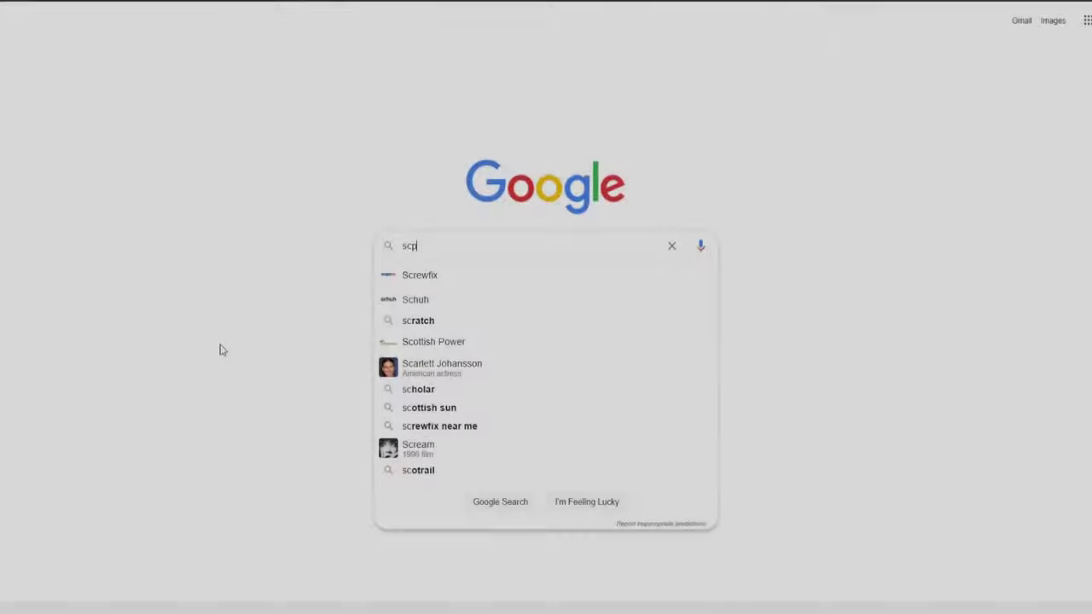
Search Google for 'scp containment breach ultimate edition'
type("p containm")
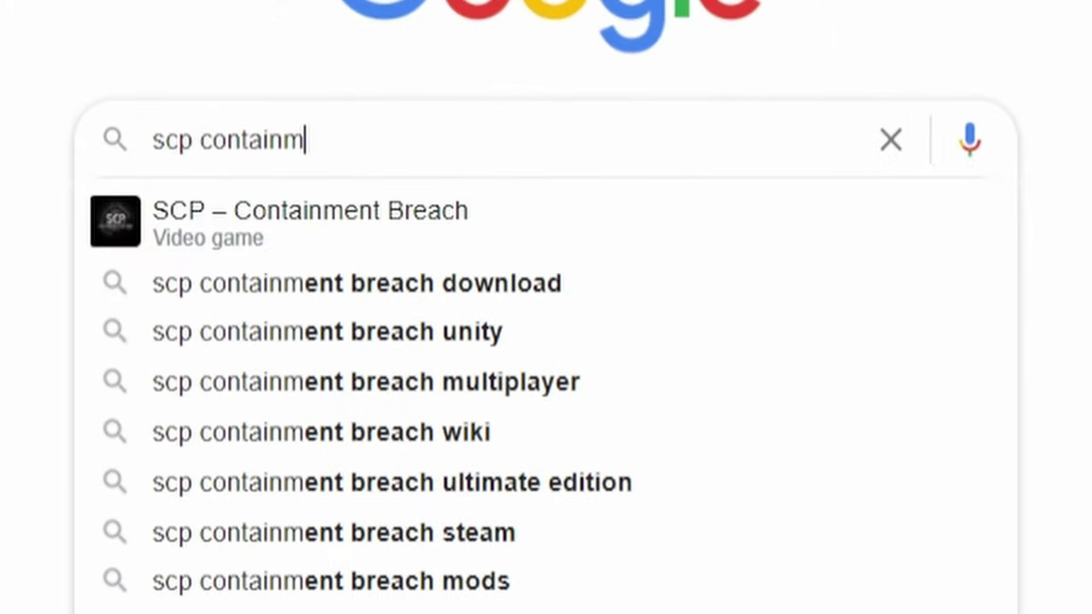
type("ent breach ult")
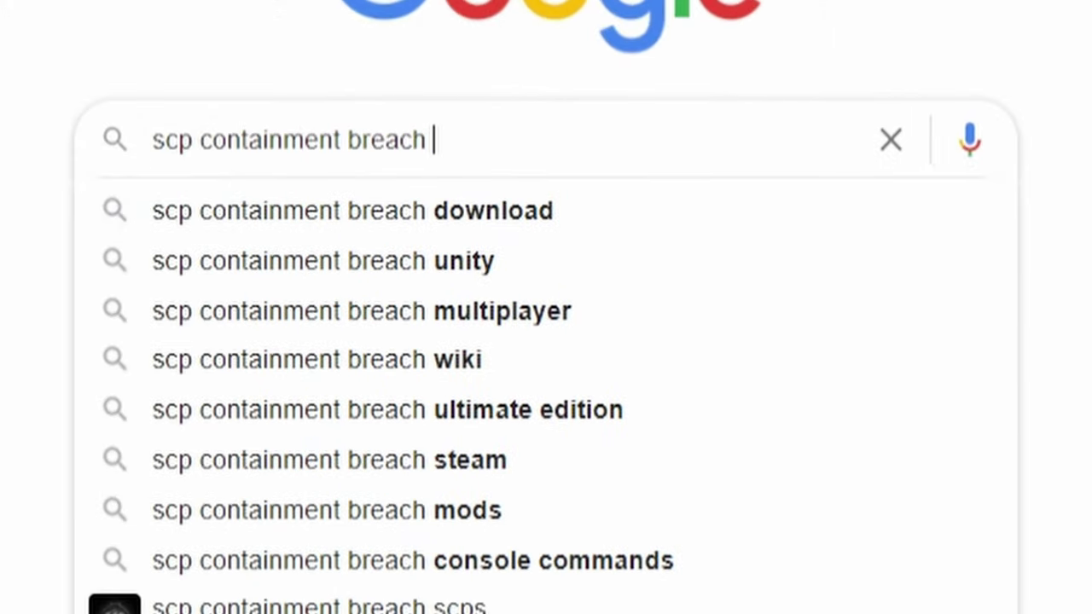
type("imate edition")
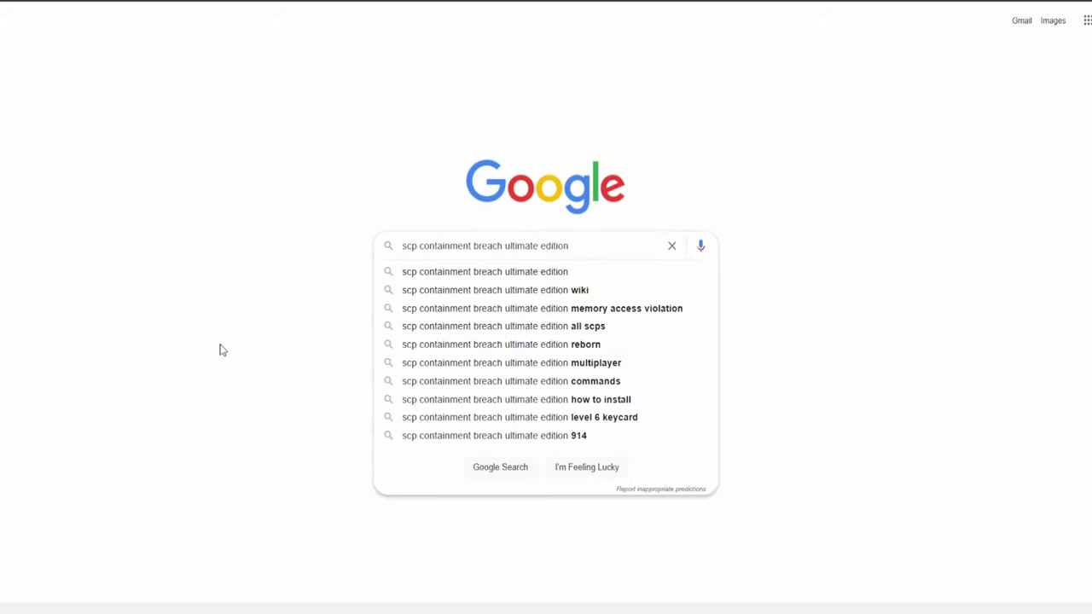
key("Return")
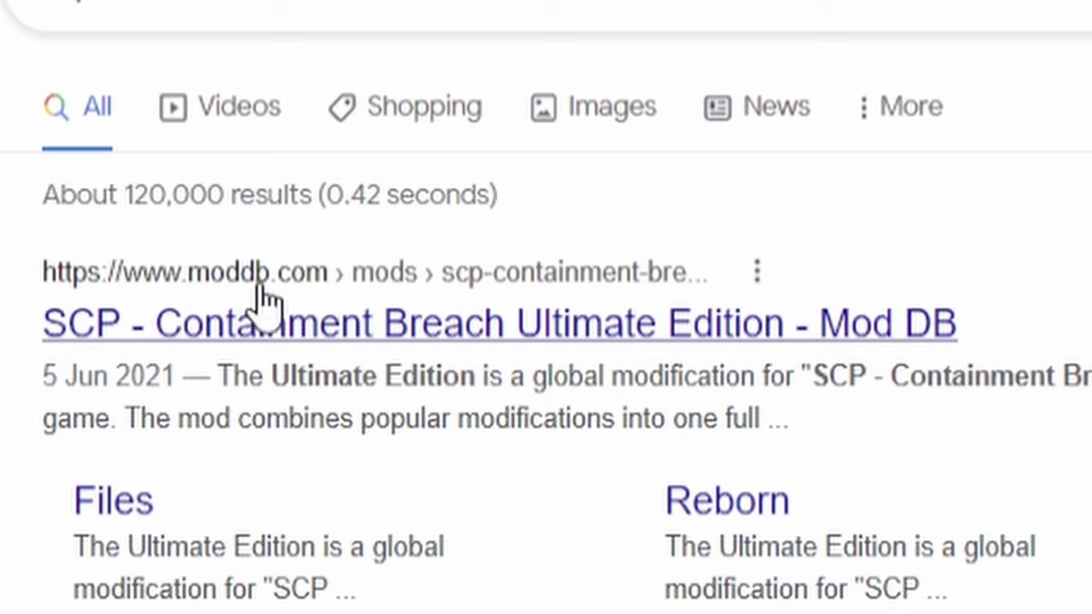
Go to the Ultimate Edition's Mod DB page and bring up its files list with the v5.5.4.1 downloads
left_click(226, 333)
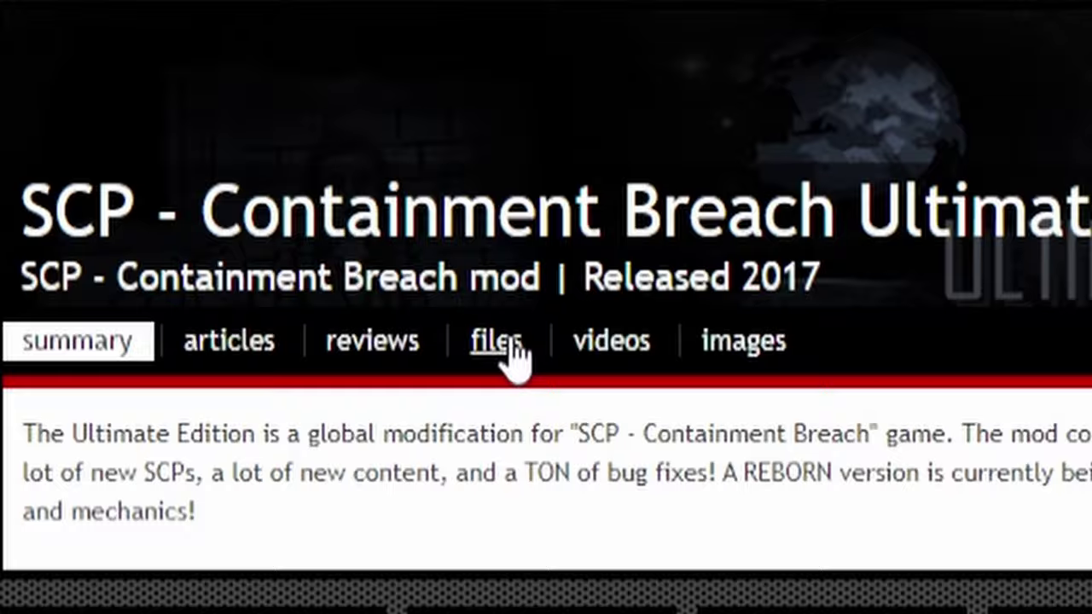
left_click(512, 350)
scroll(597, 597, "down", 2)
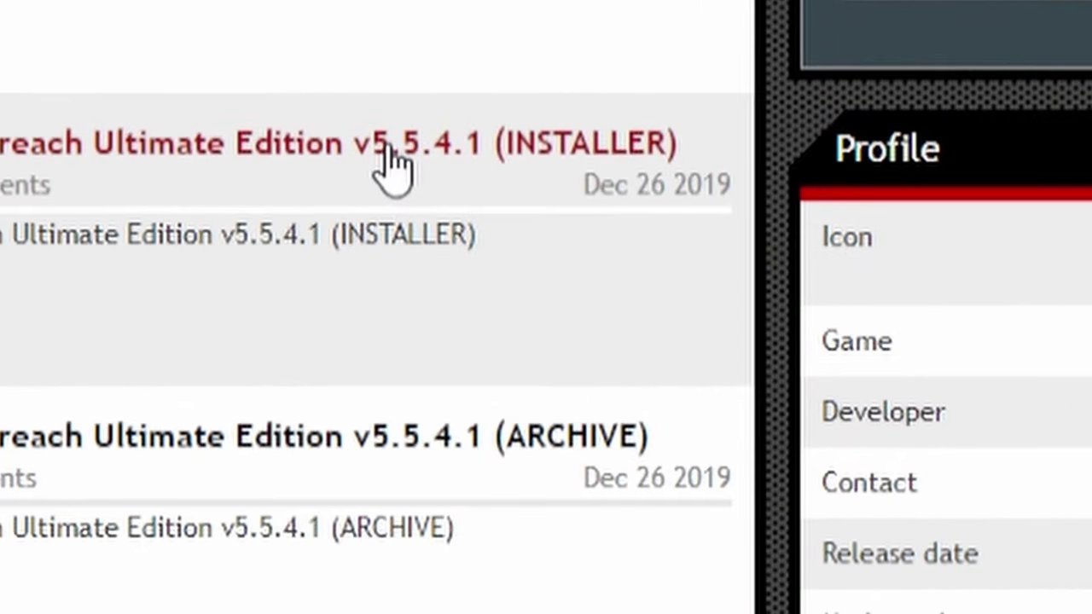
Download the v5.5.4.1 installer SCP_CB_-_UE_Setup.exe from its ModDB file page
left_click(388, 162)
scroll(443, 508, "down", 3)
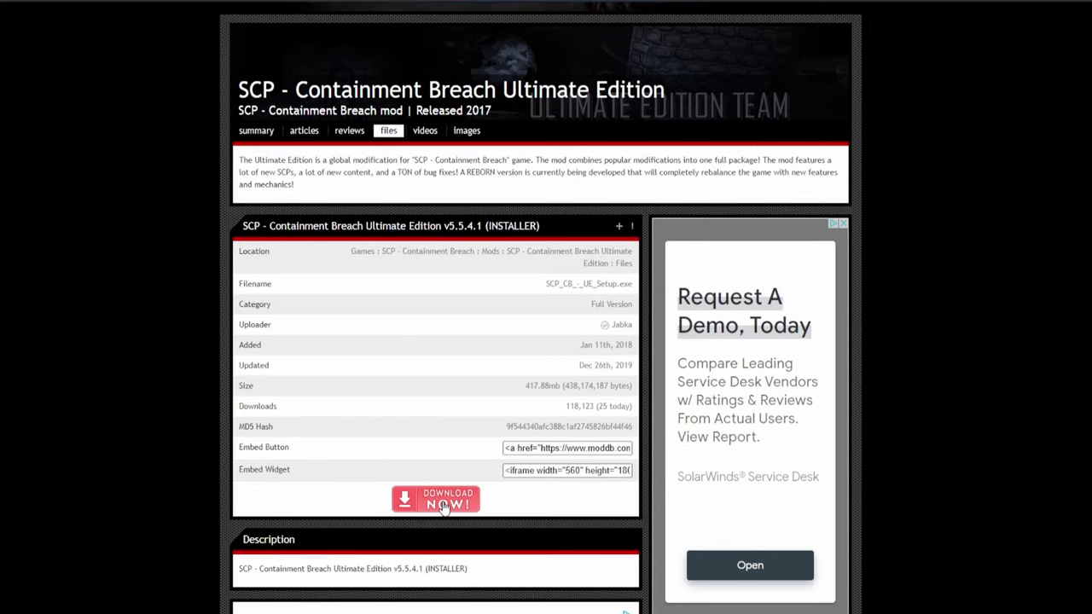
left_click(443, 503)
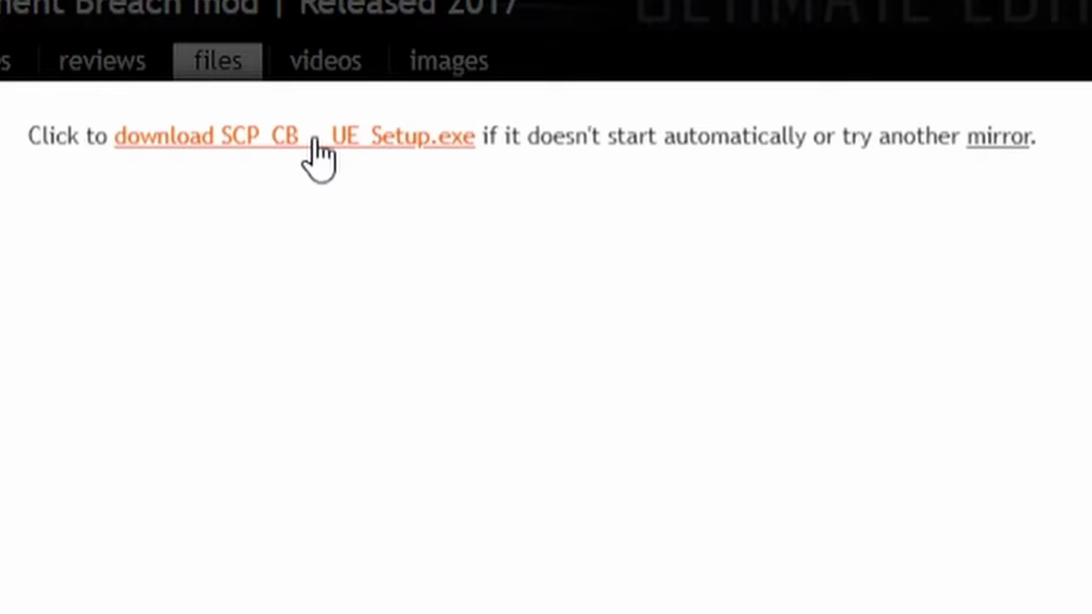
left_click(314, 140)
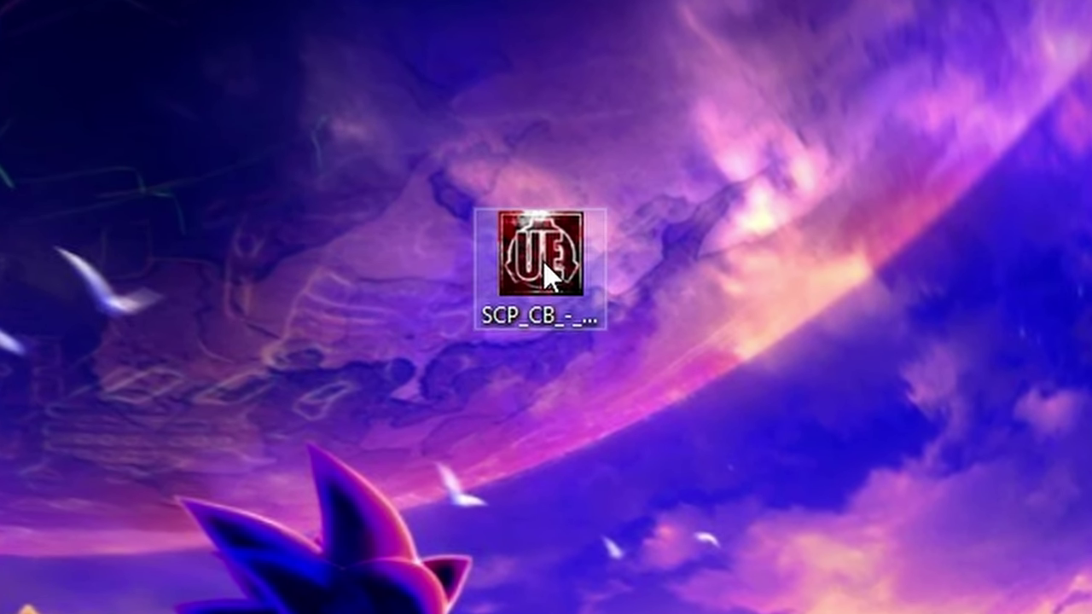
Run SCP_CB_-_UE_Setup.exe for the current user only, with English as the setup language
double_click(543, 261)
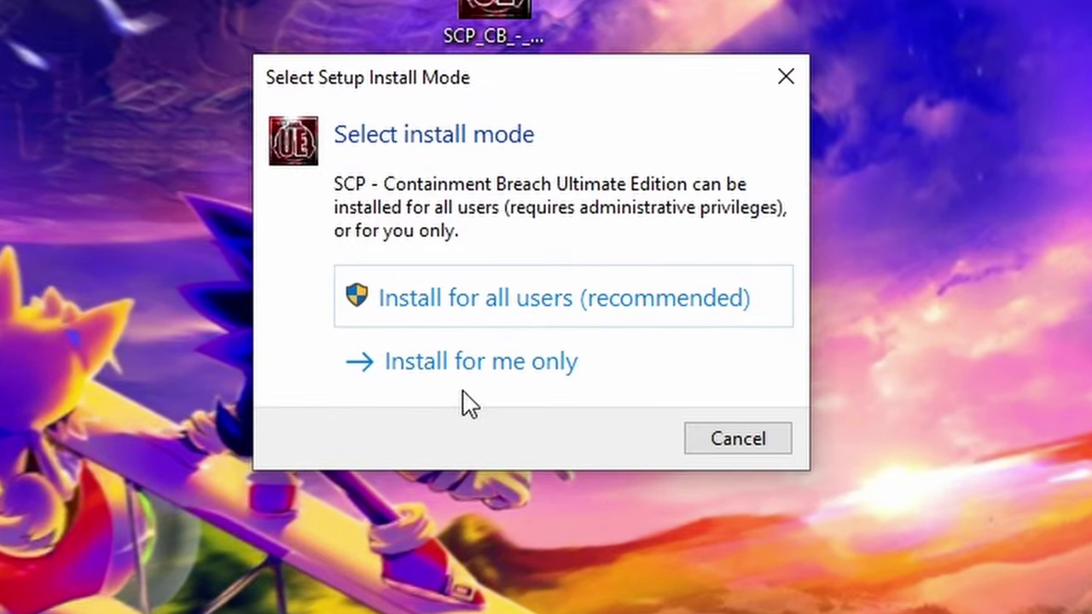
left_click(485, 367)
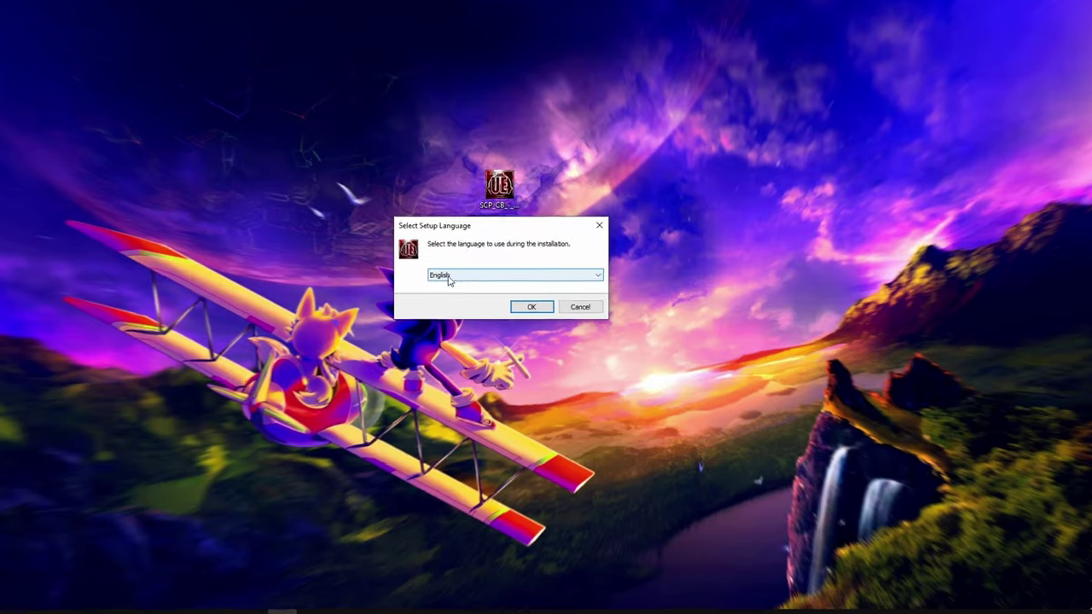
left_click(486, 276)
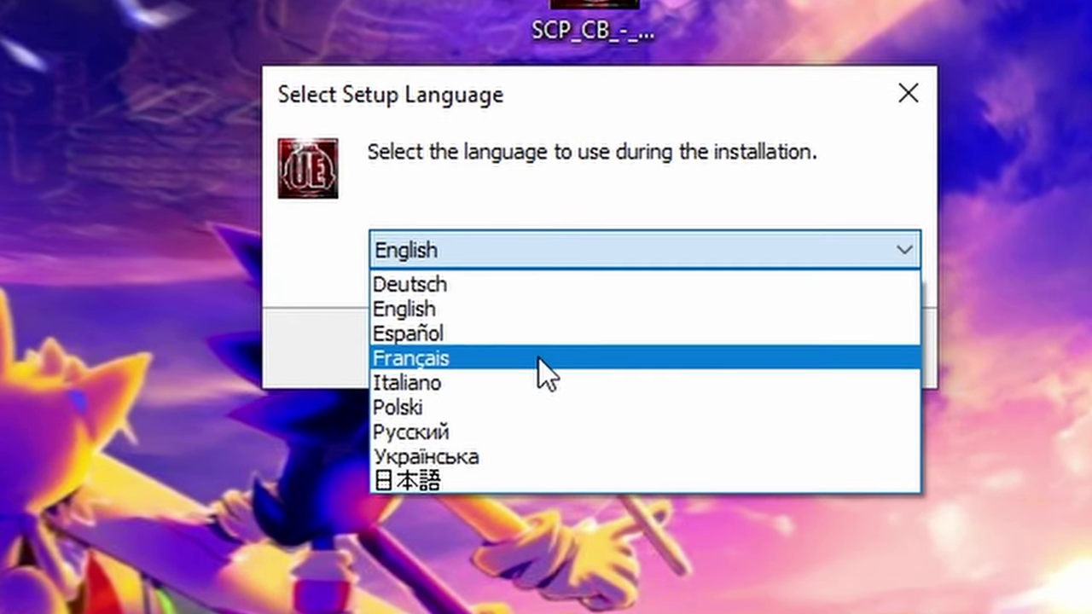
left_click(530, 312)
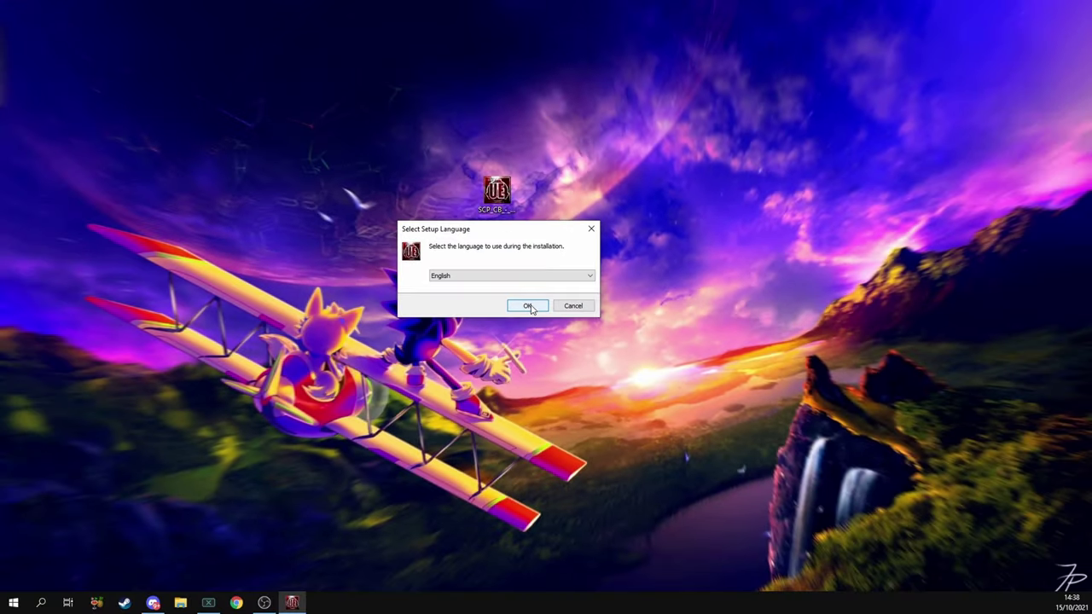
left_click(528, 306)
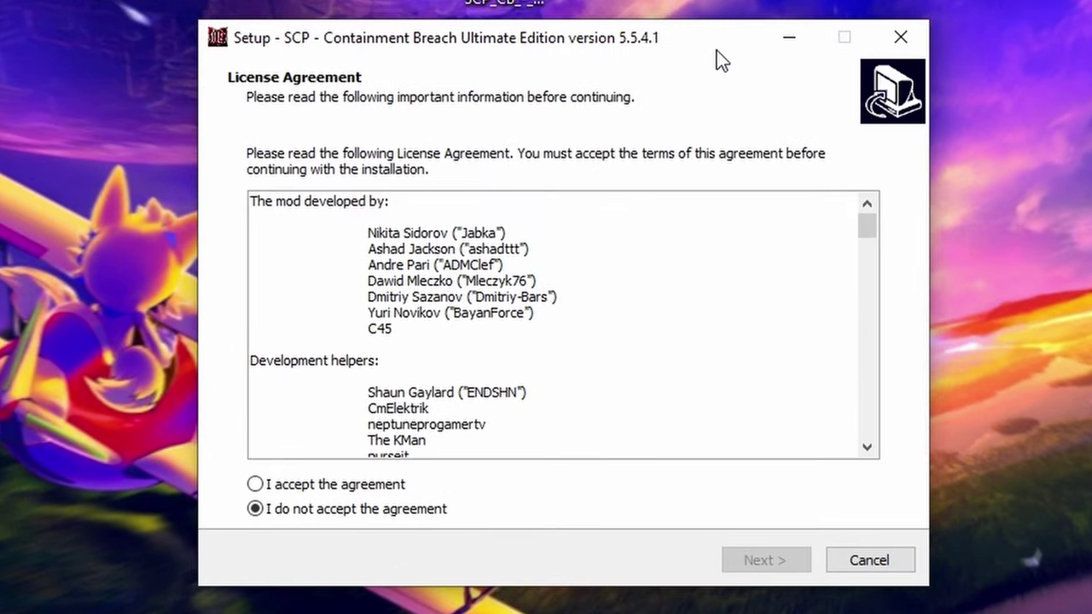
Accept the license and keep the default install folder, Start Menu folder and desktop shortcut
left_click(319, 486)
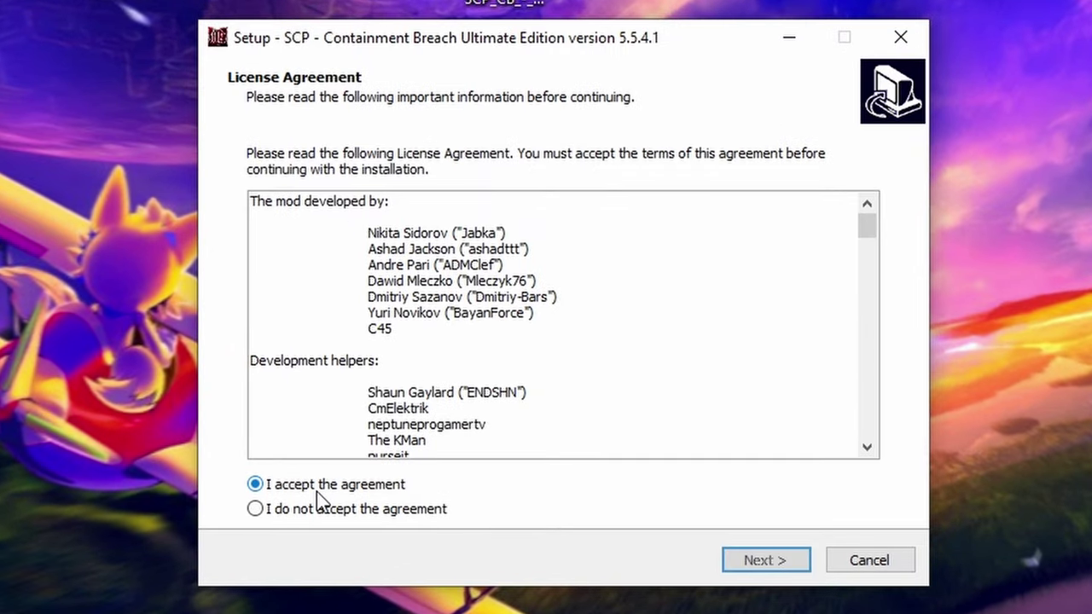
left_click(764, 561)
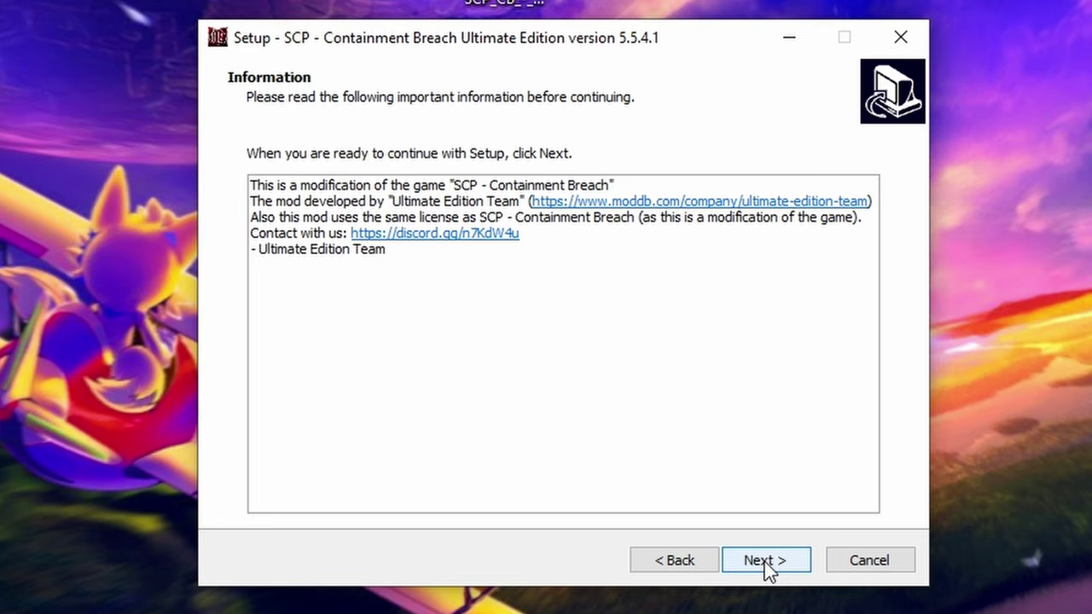
left_click(764, 562)
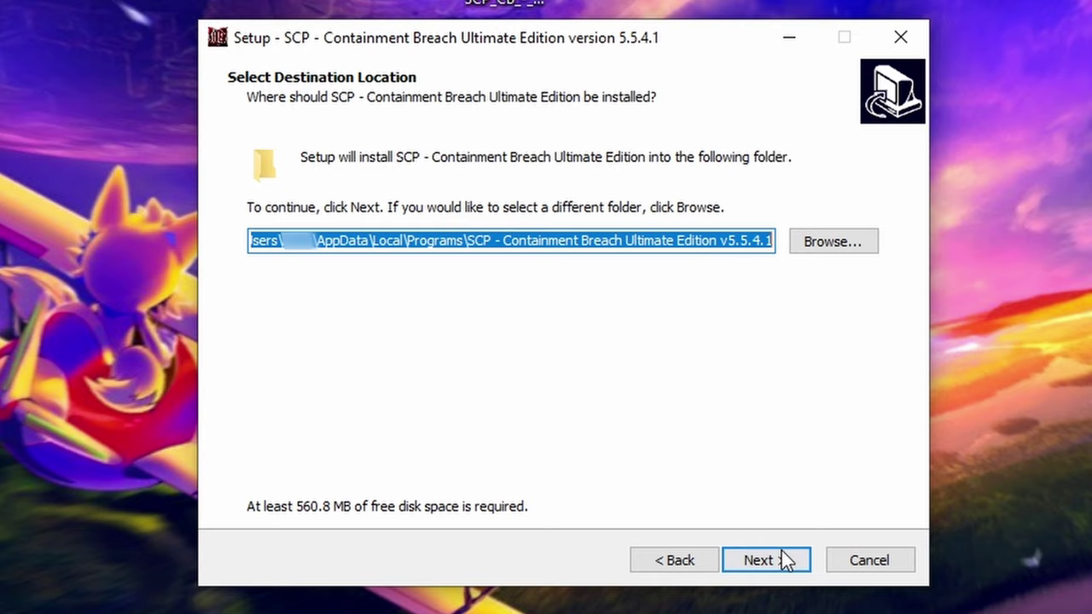
left_click(782, 563)
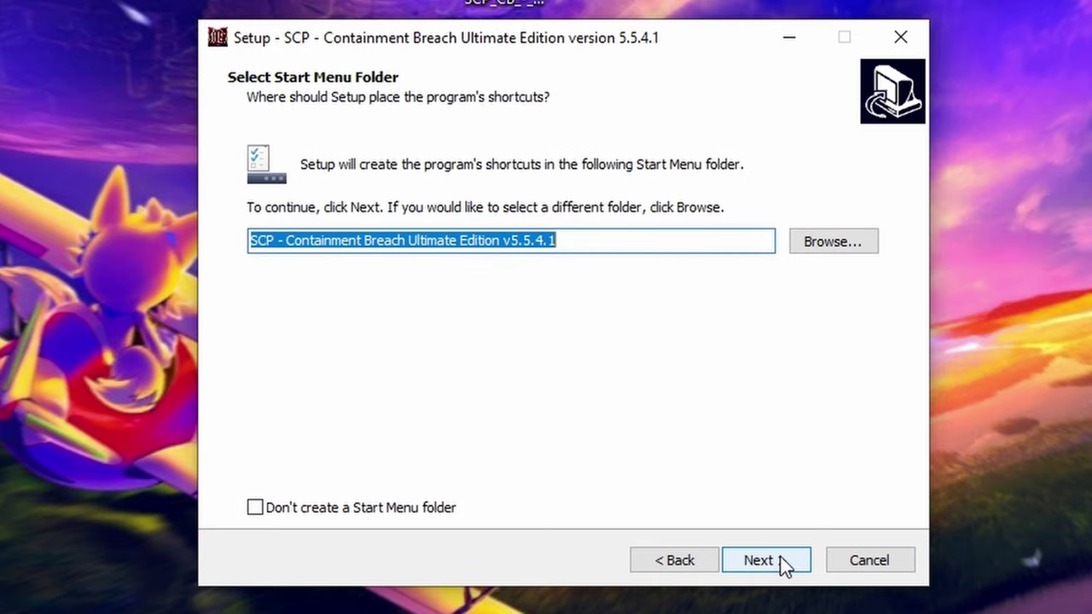
left_click(782, 563)
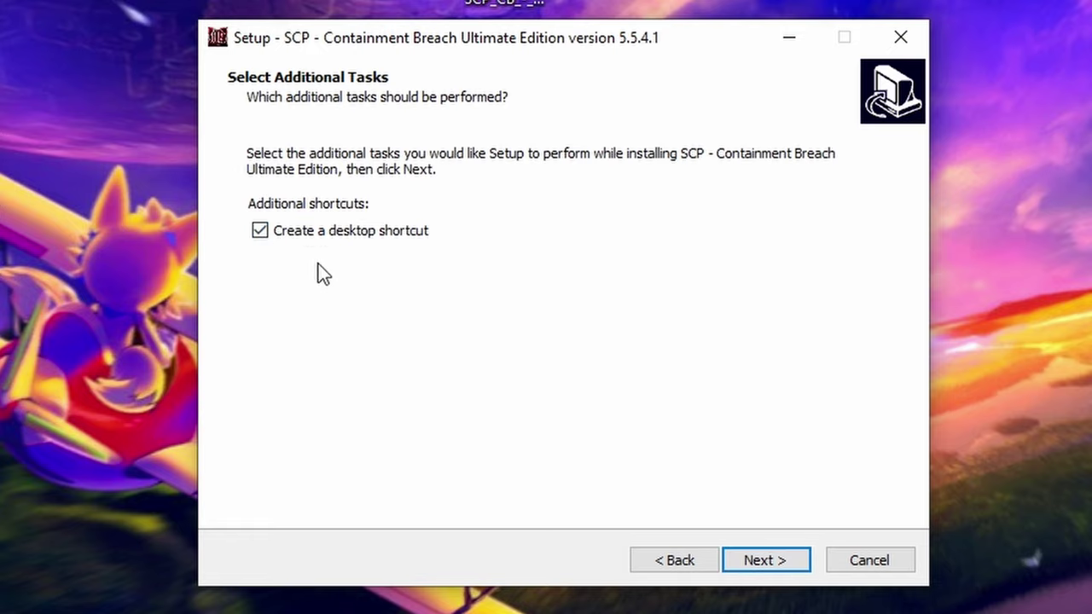
left_click(792, 571)
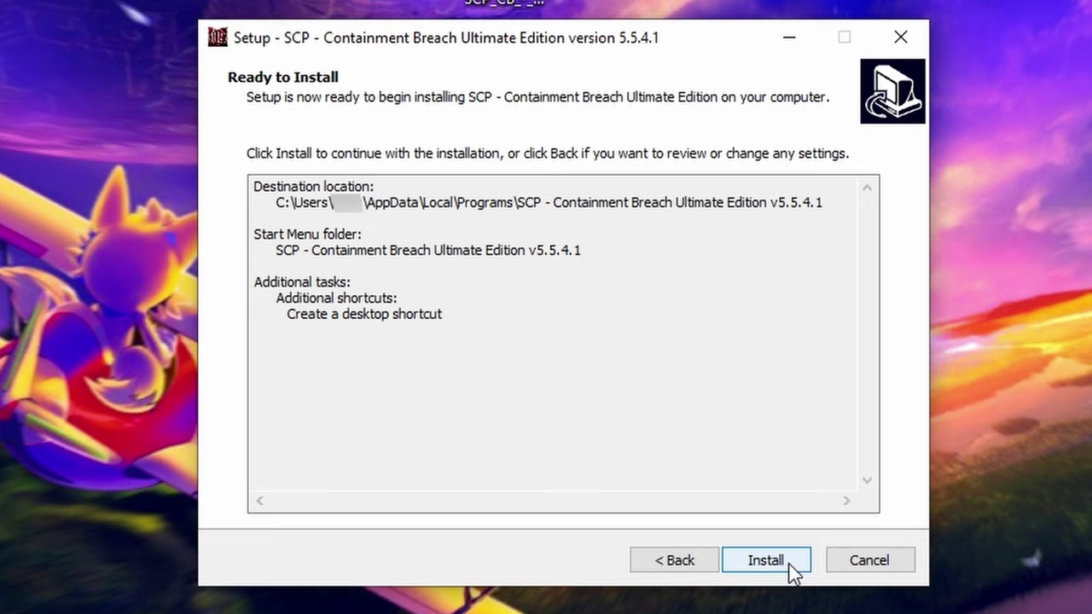
Install the game, continue past the closing information page, and finish the wizard
left_click(789, 566)
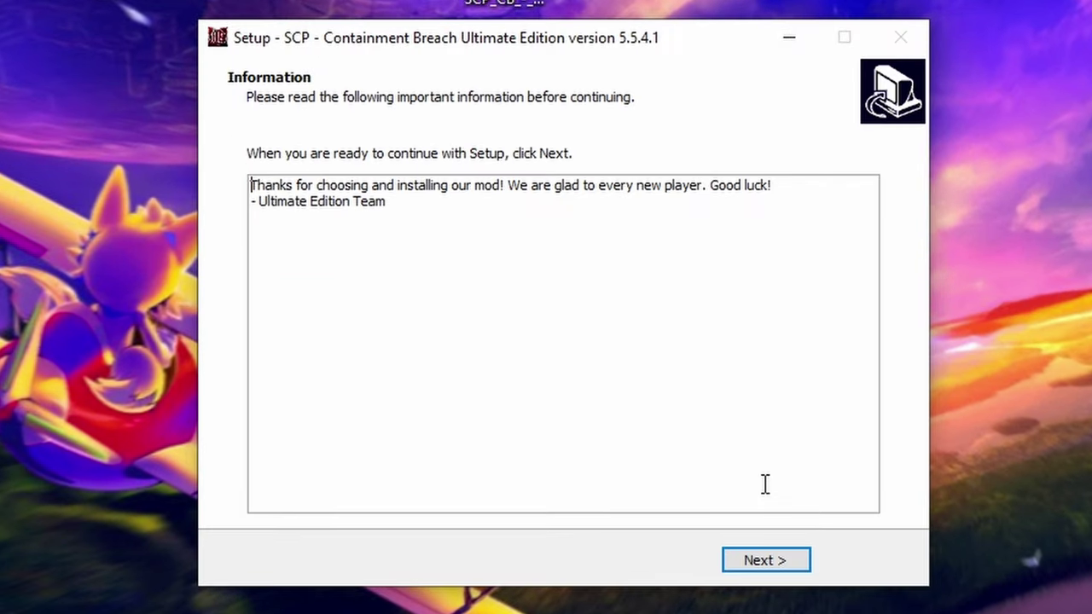
left_click(770, 563)
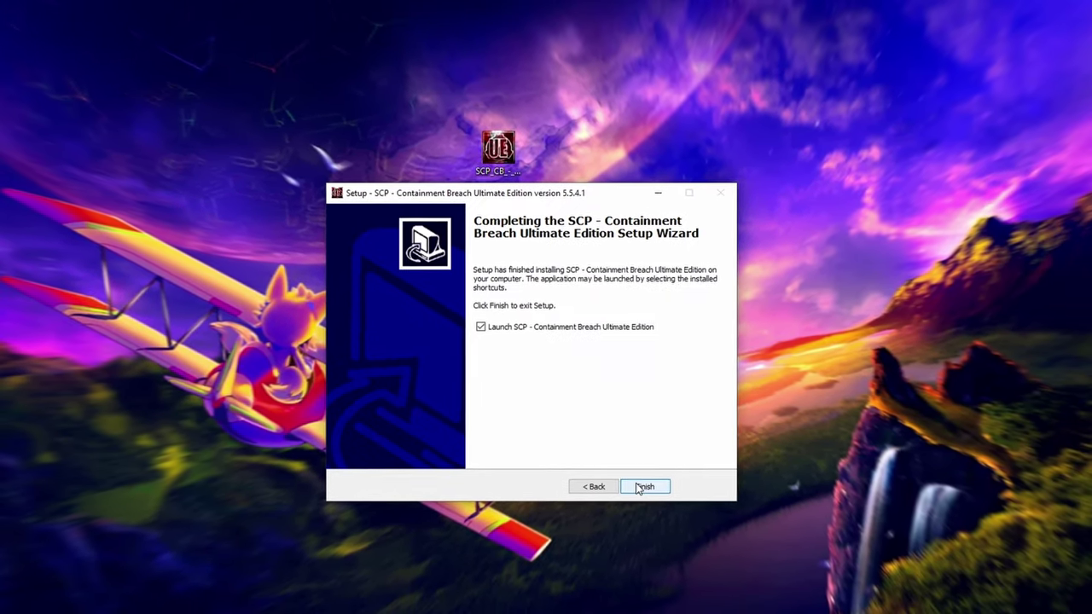
left_click(632, 479)
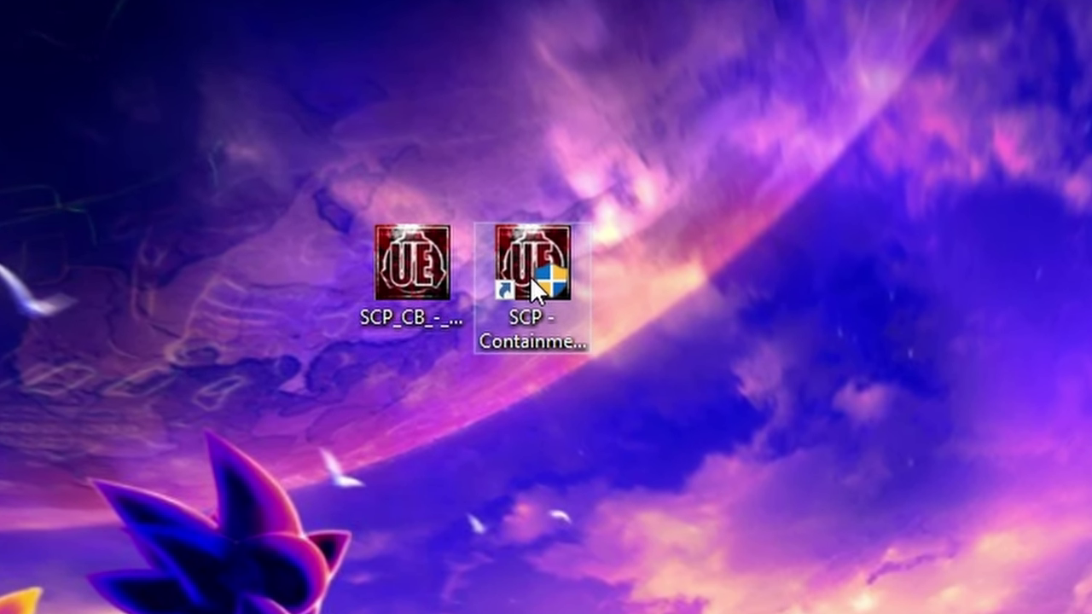
Start the game from its new desktop shortcut, allowing it in User Account Control
double_click(530, 276)
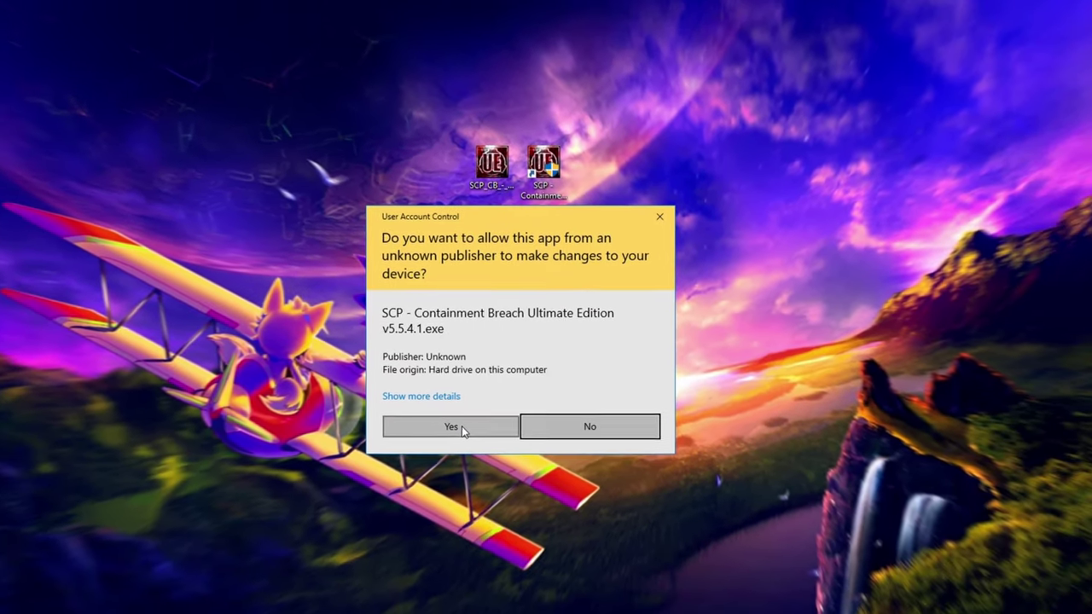
left_click(463, 412)
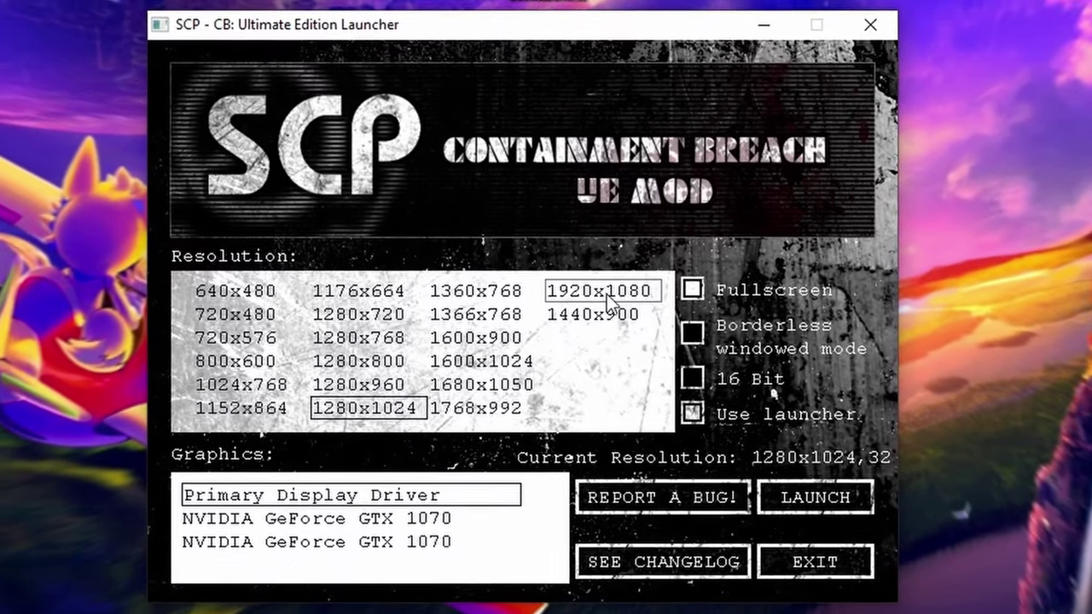
Set the launcher to 1920x1080, NVIDIA GeForce GTX 1070 graphics, and borderless windowed mode
left_click(608, 298)
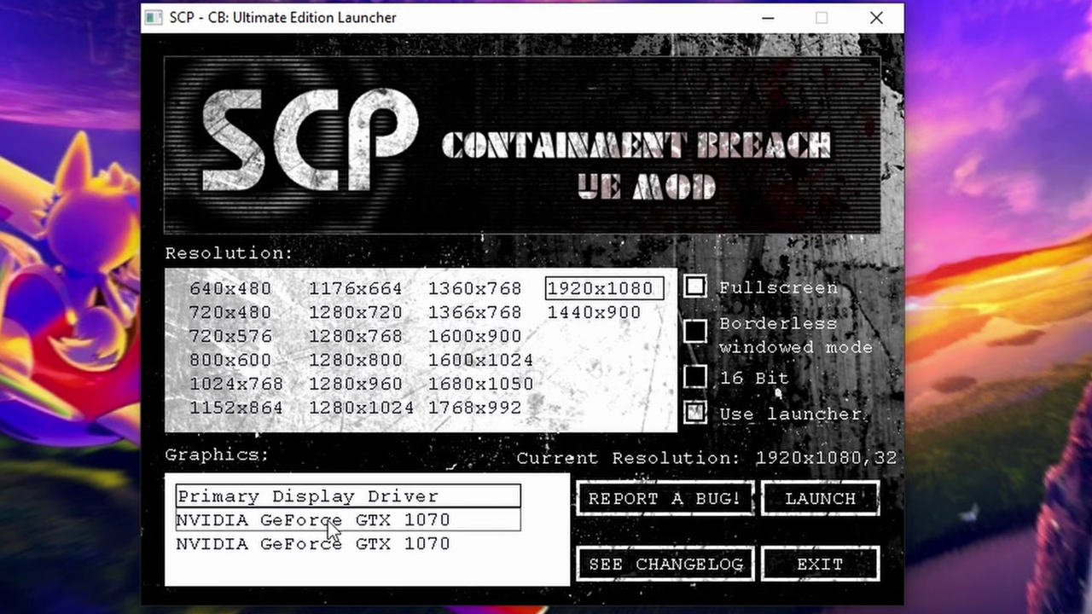
left_click(394, 522)
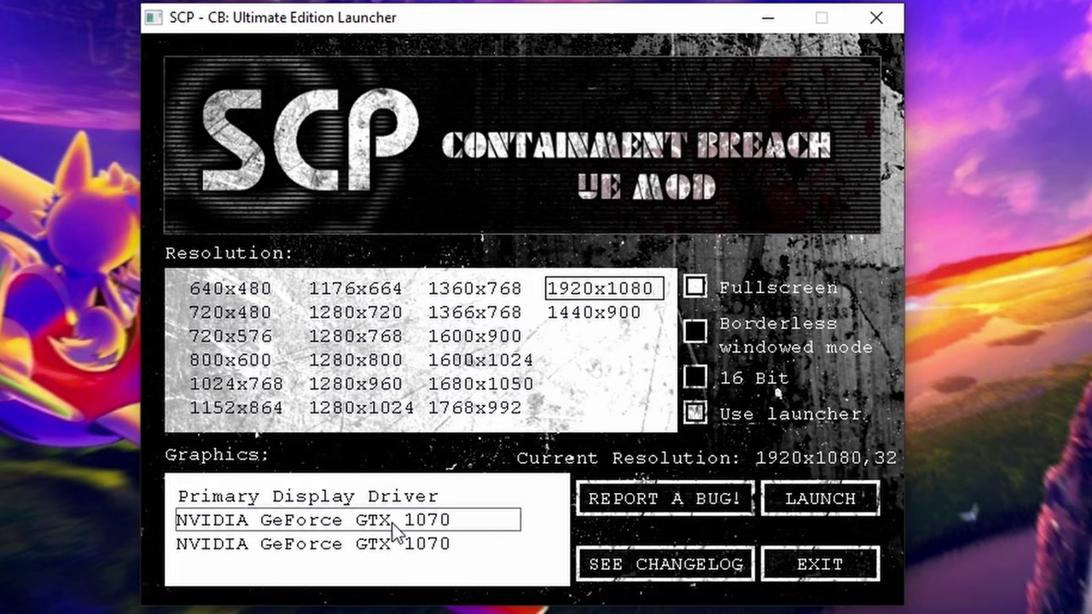
left_click(393, 528)
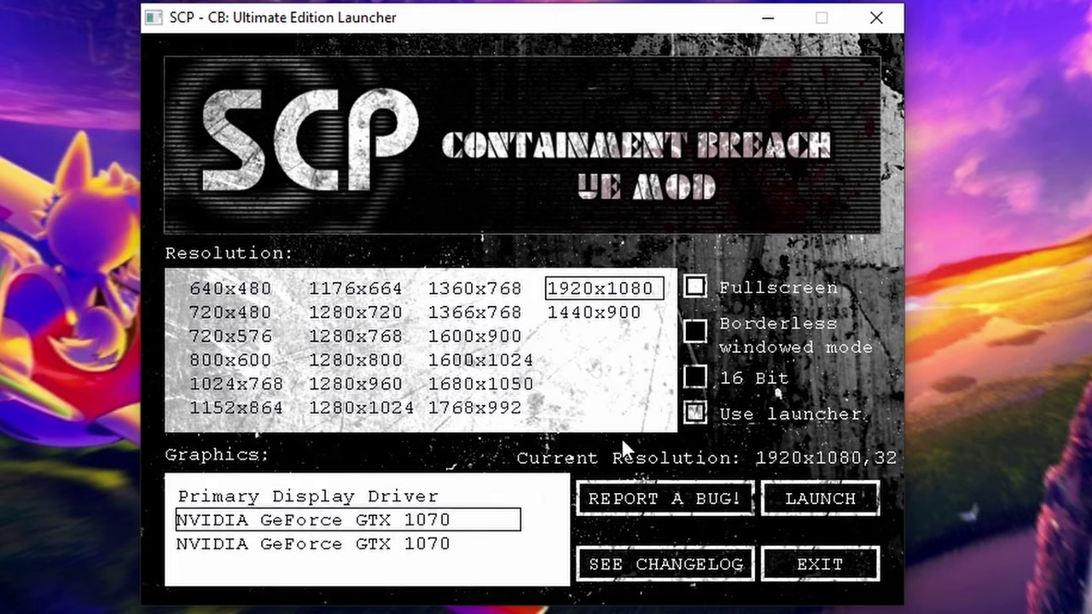
left_click(703, 336)
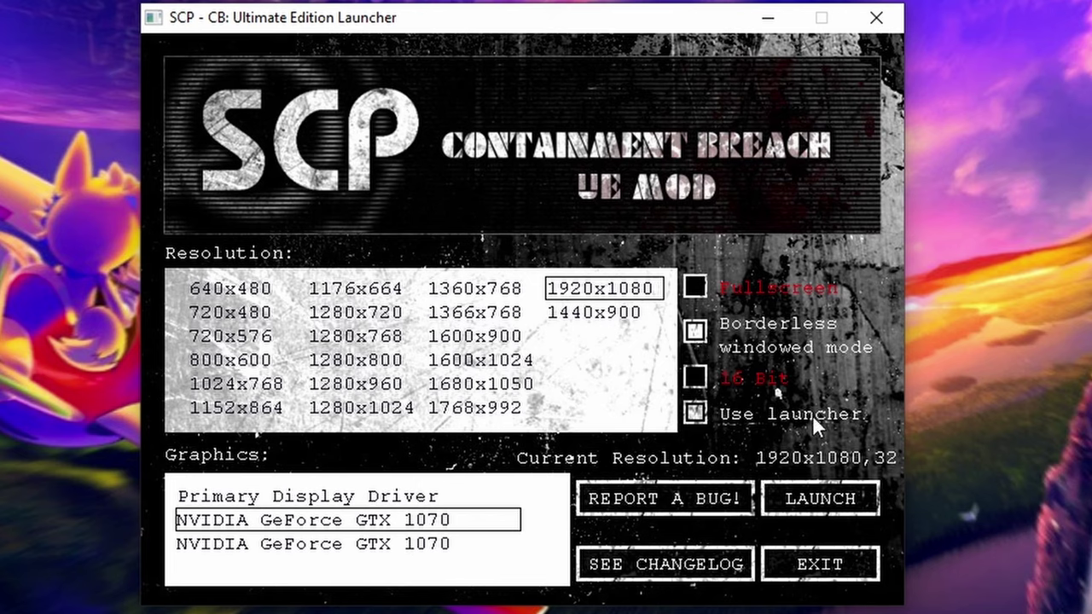
Launch the game from the launcher with these settings and let the intro play
left_click(820, 502)
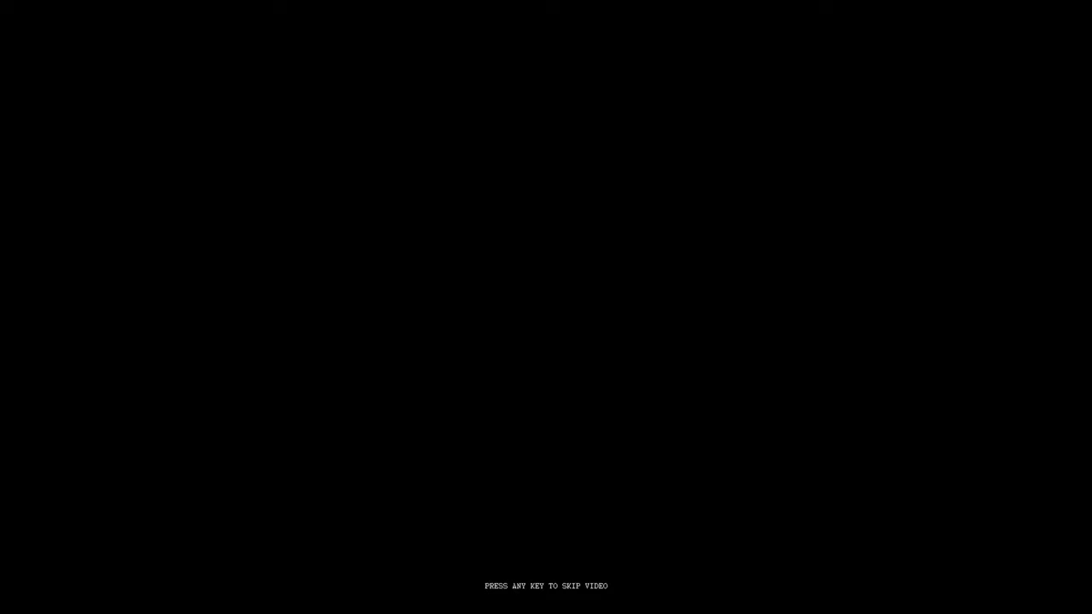